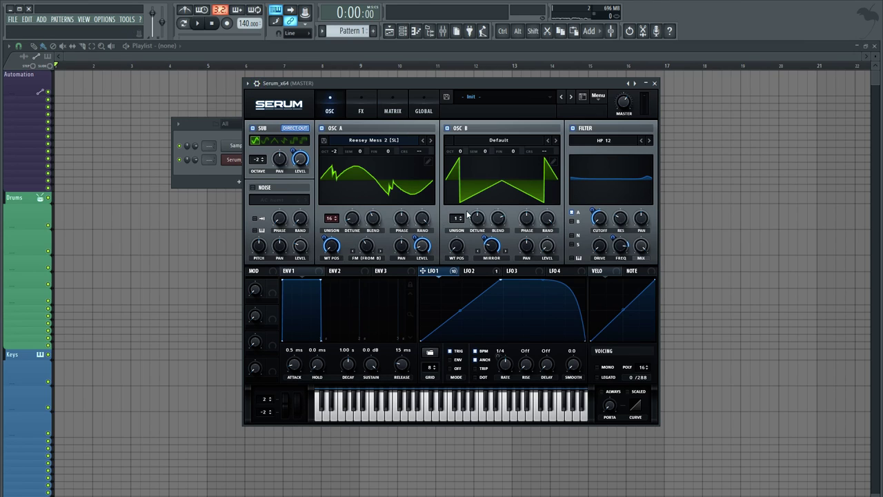
Audition the patch with the C key and confirm oscillator A keeps the Reesey Mess 2 wavetable
click(361, 106)
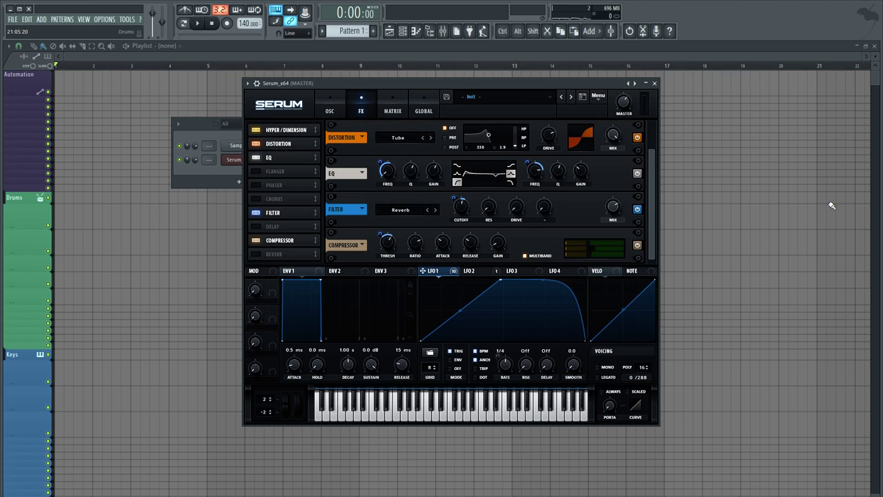
click(331, 107)
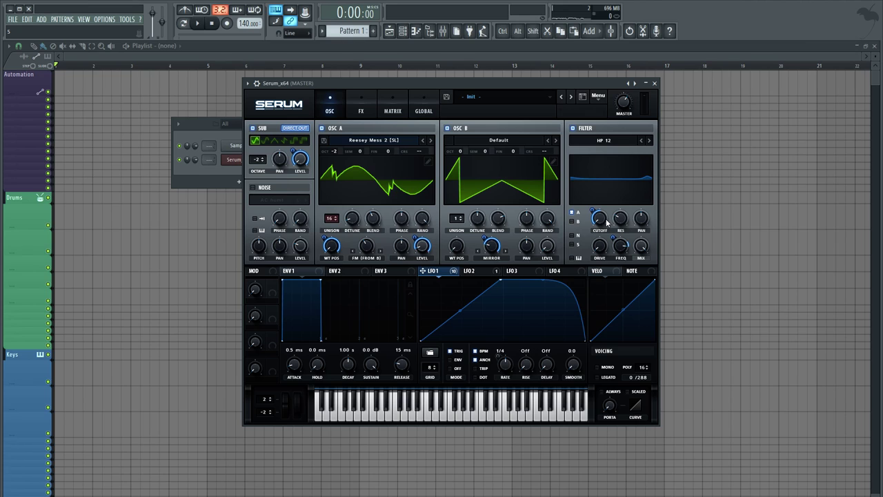
key(c)
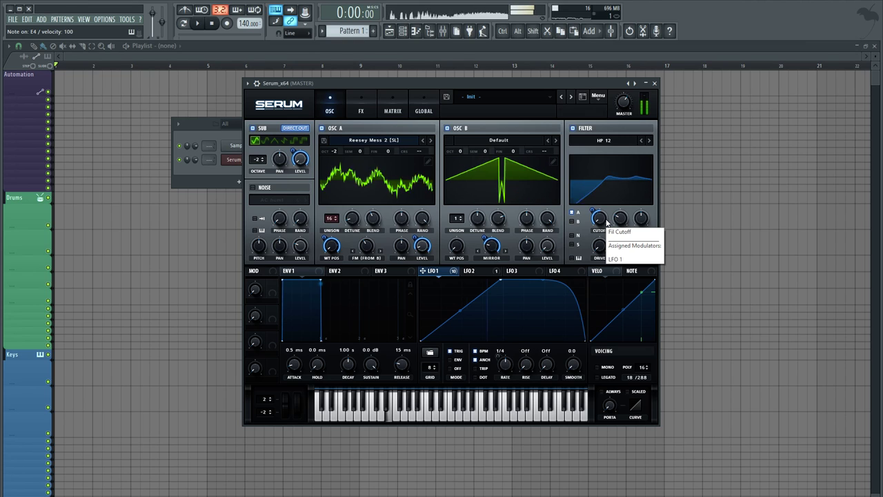
key(v)
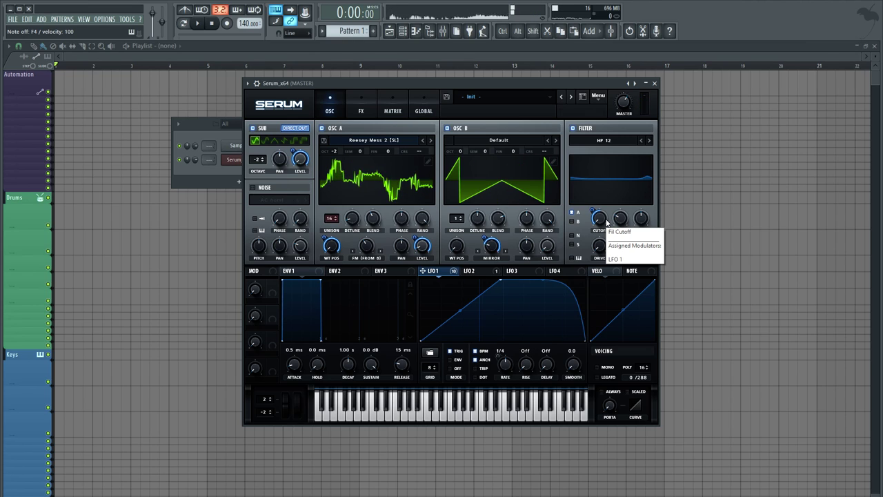
key(c)
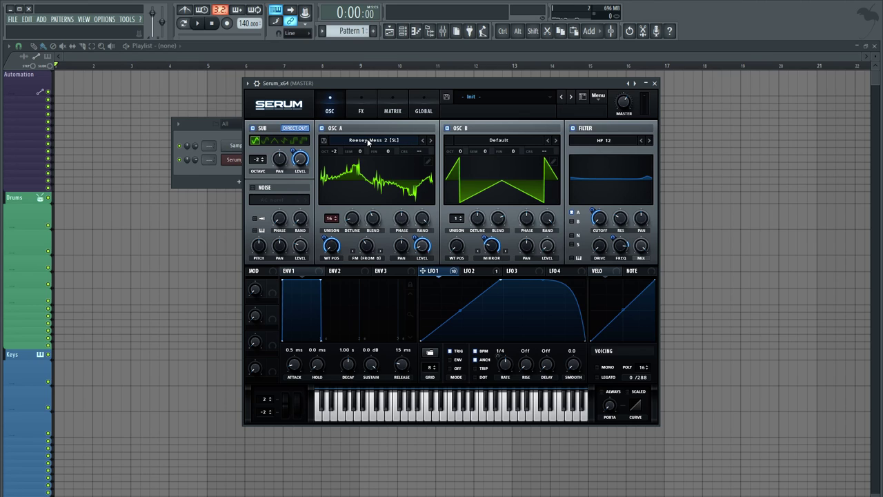
click(368, 142)
mouse_move(365, 172)
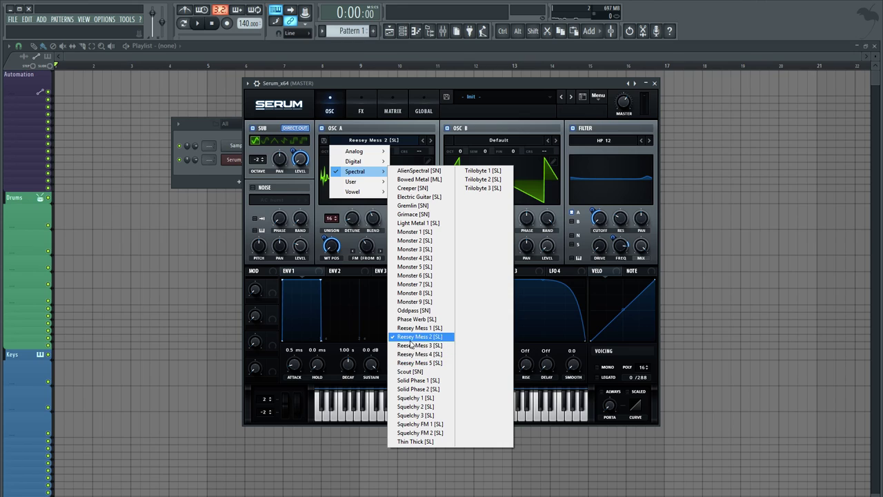
click(412, 338)
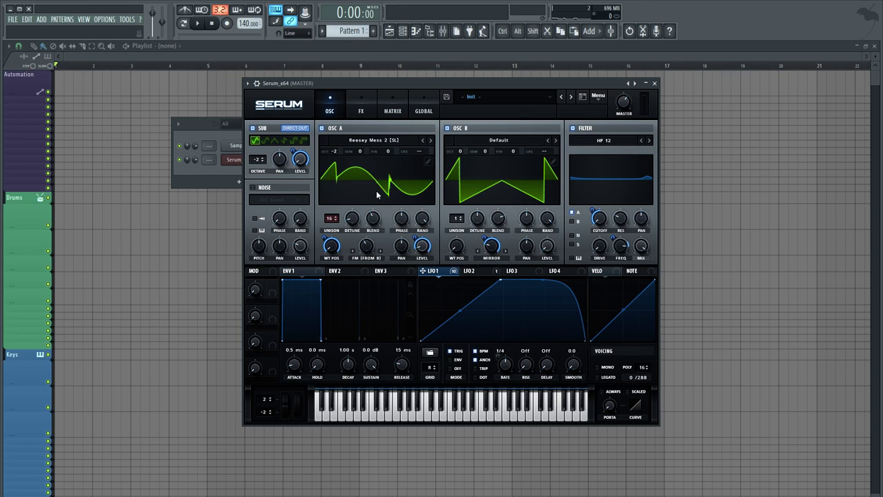
Apply the Multis > Proc:Squarify formula preset in oscillator A's wavetable editor
click(426, 164)
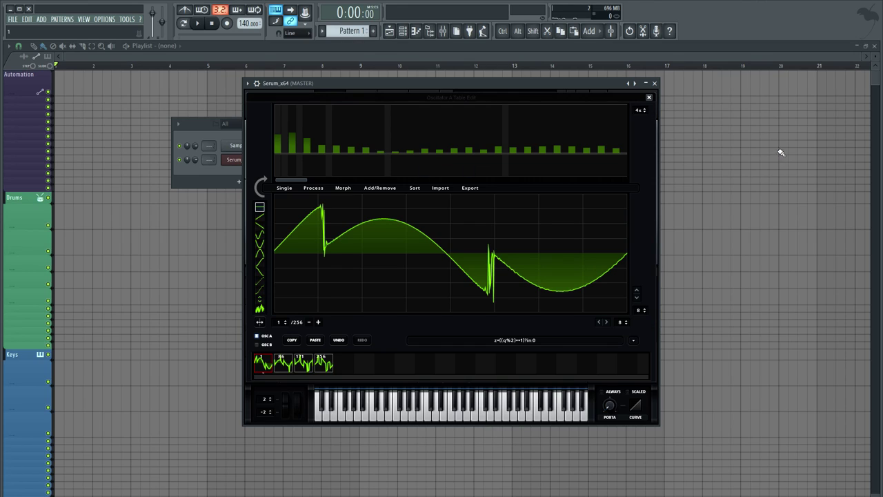
click(635, 343)
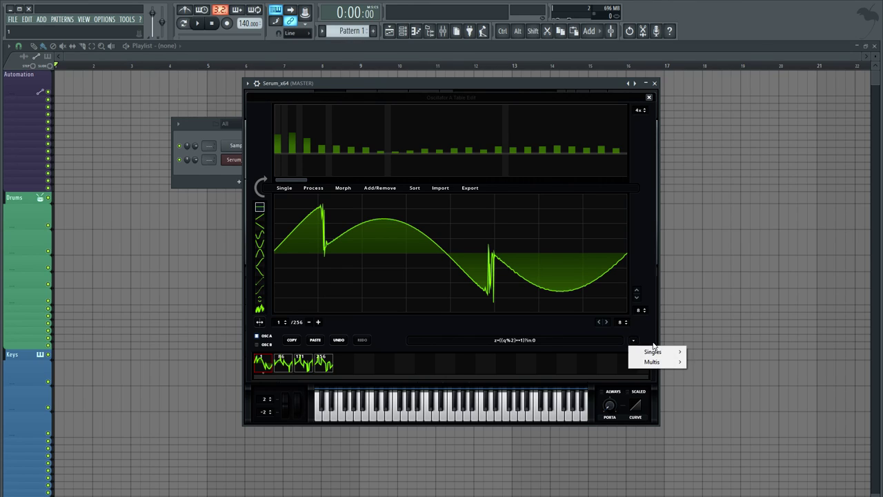
mouse_move(652, 362)
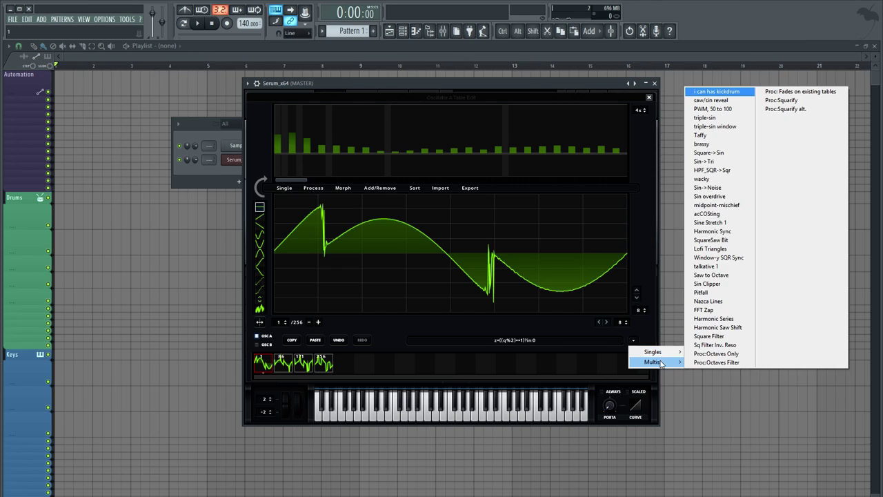
click(783, 100)
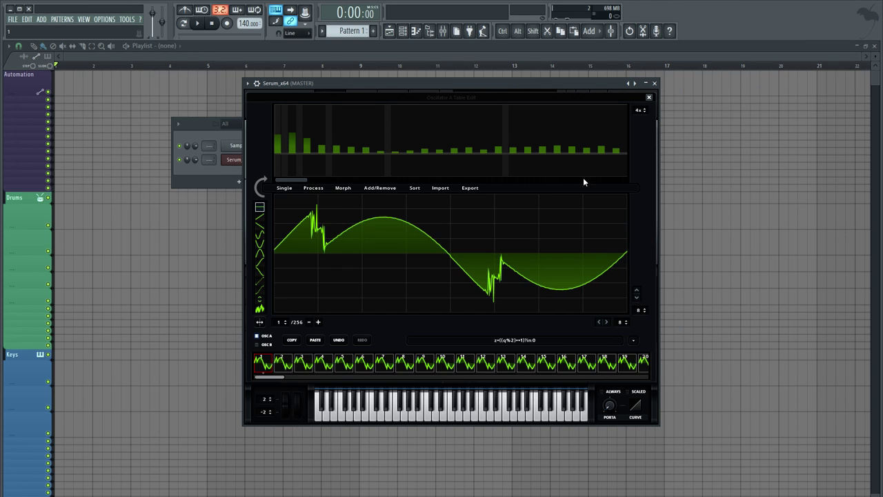
click(648, 98)
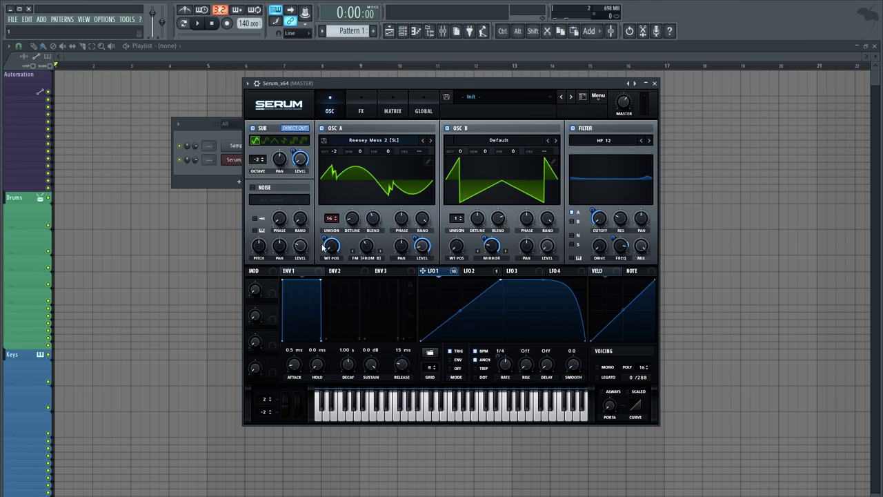
key(c)
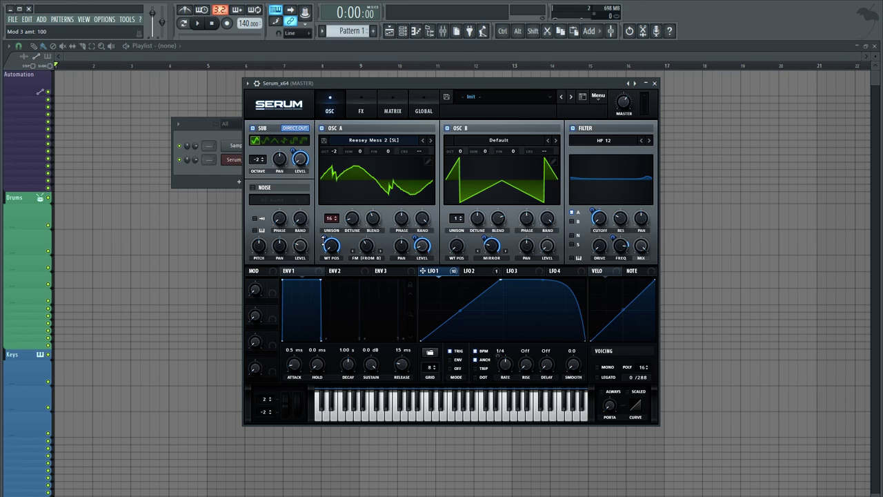
mouse_move(325, 250)
mouse_move(368, 247)
click(499, 261)
click(491, 33)
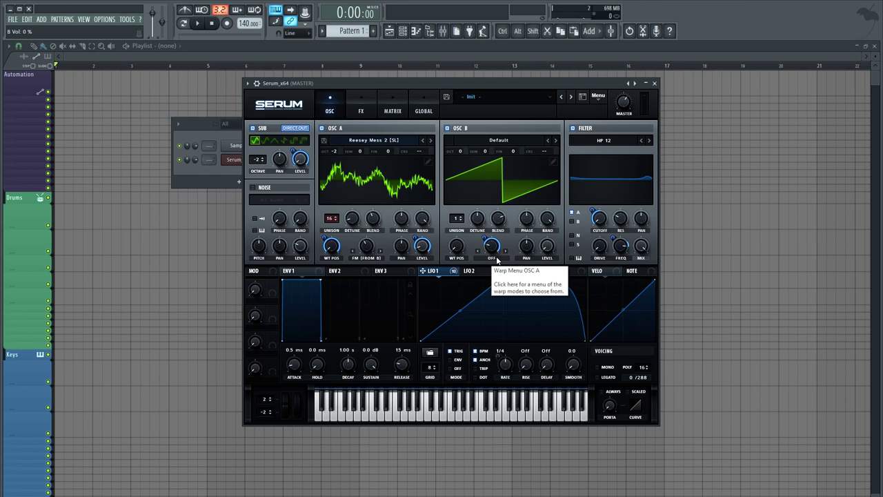
click(492, 258)
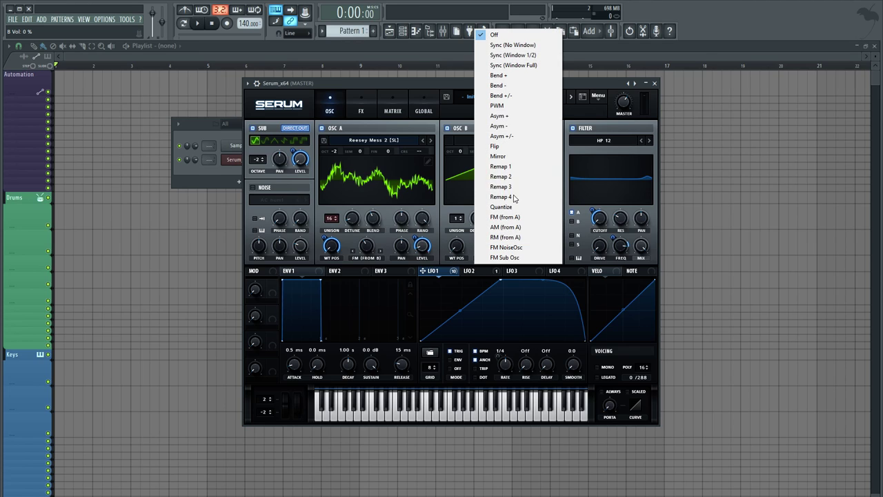
click(498, 154)
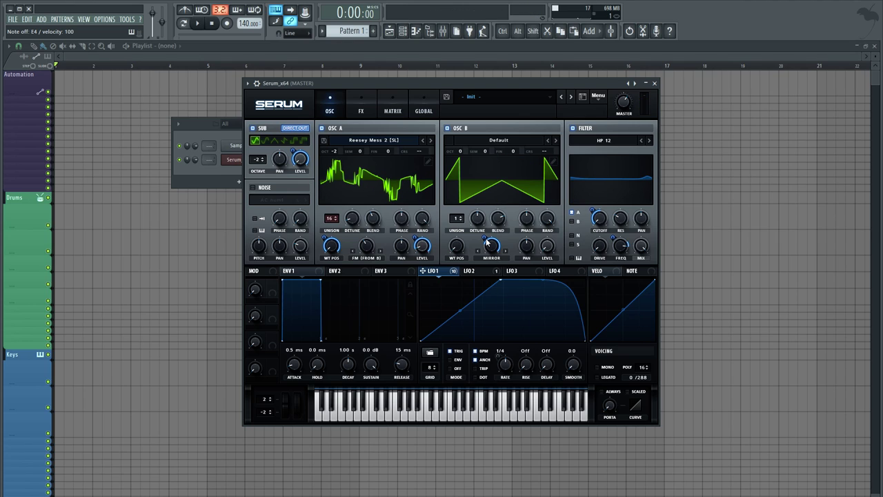
right_click(491, 243)
click(518, 264)
click(492, 257)
click(495, 35)
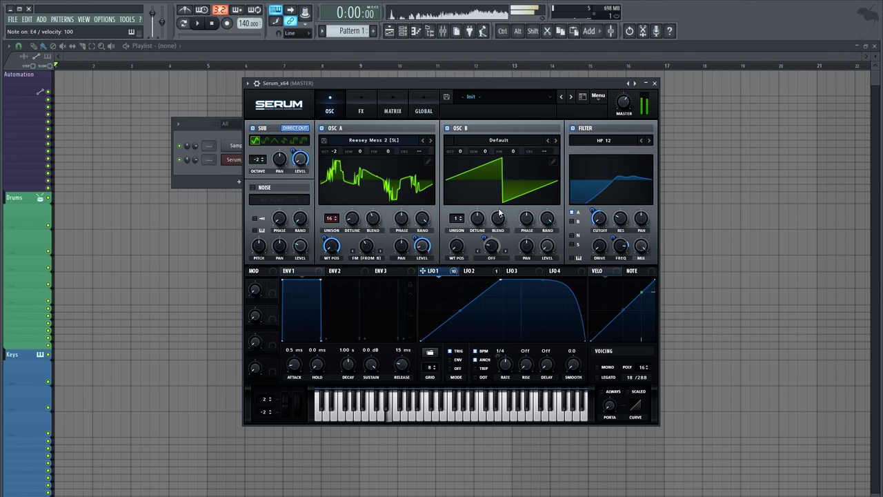
right_click(489, 251)
click(491, 257)
click(511, 157)
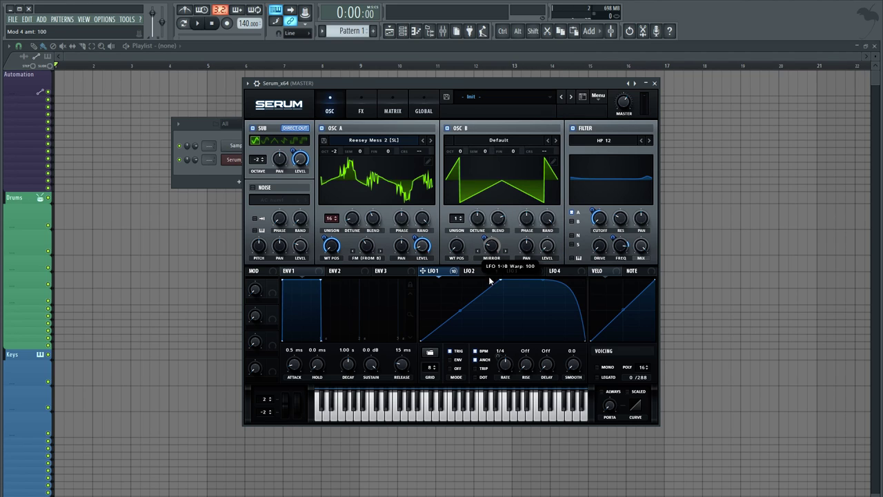
right_click(492, 245)
click(537, 262)
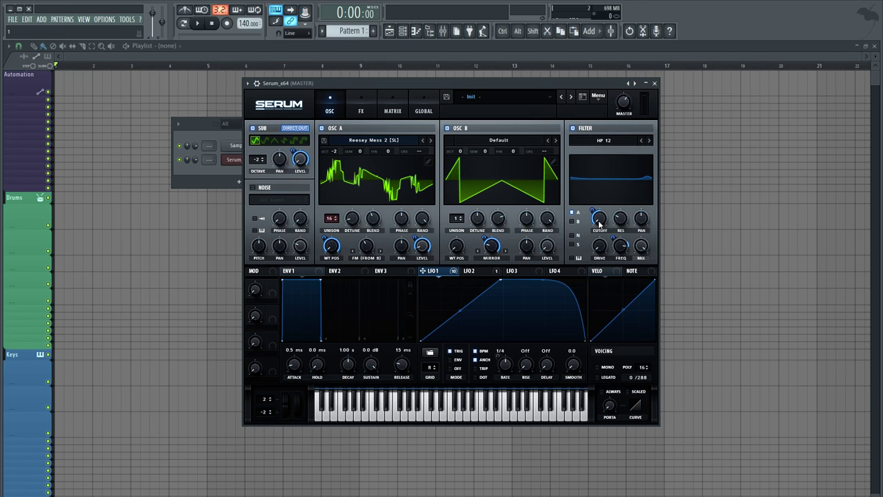
Drop the HP 12 cutoff to about 345 Hz, lower FREQ, and compare with the filter bypassed
drag(600, 222, 463, 272)
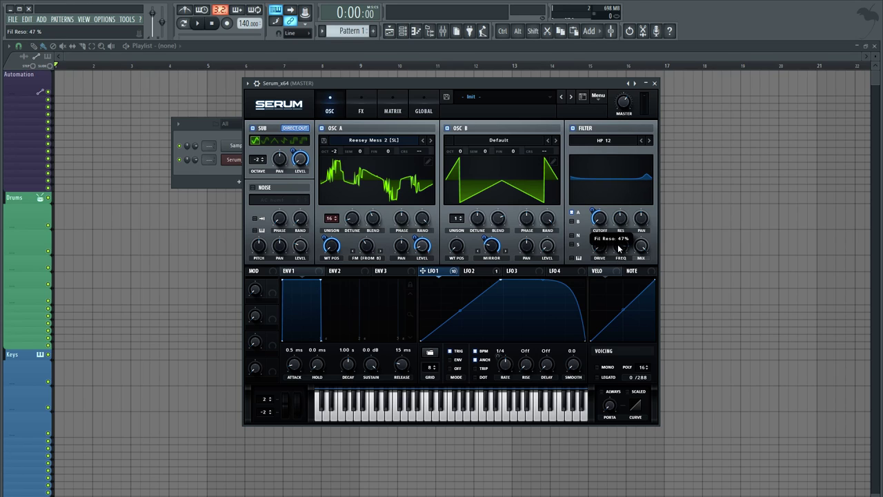
mouse_move(621, 253)
mouse_down()
mouse_move(615, 243)
mouse_move(621, 247)
mouse_up()
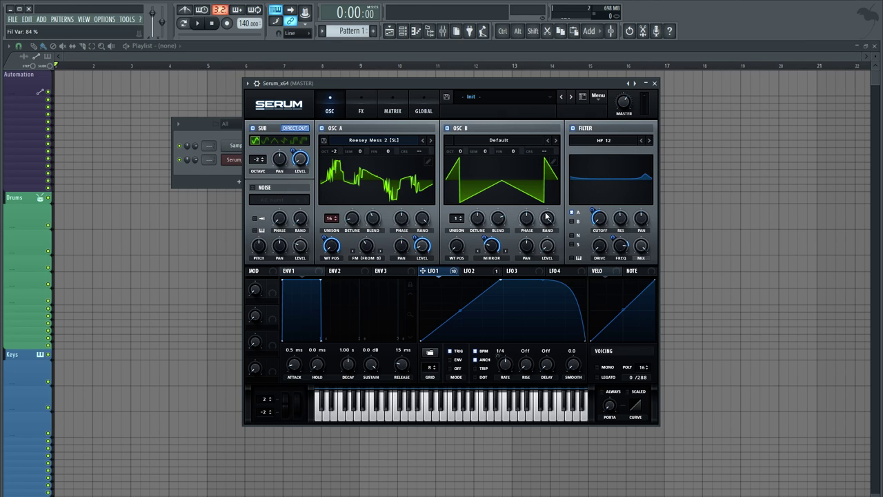
click(573, 129)
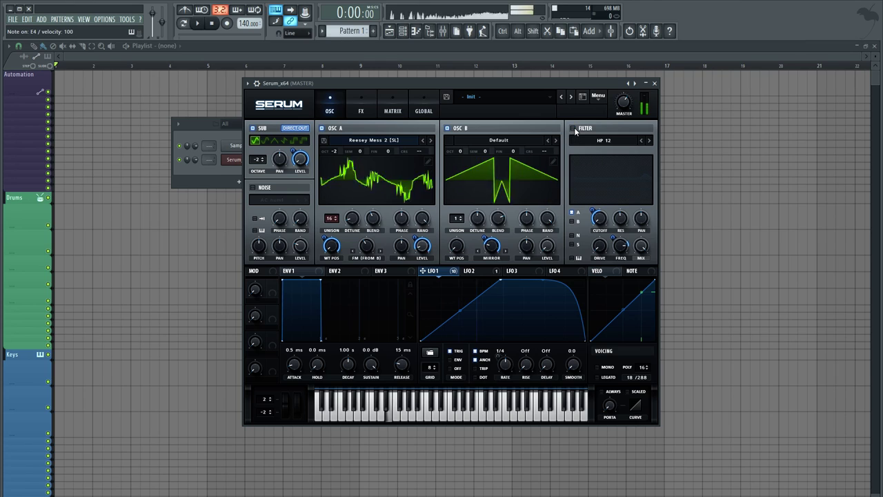
click(573, 129)
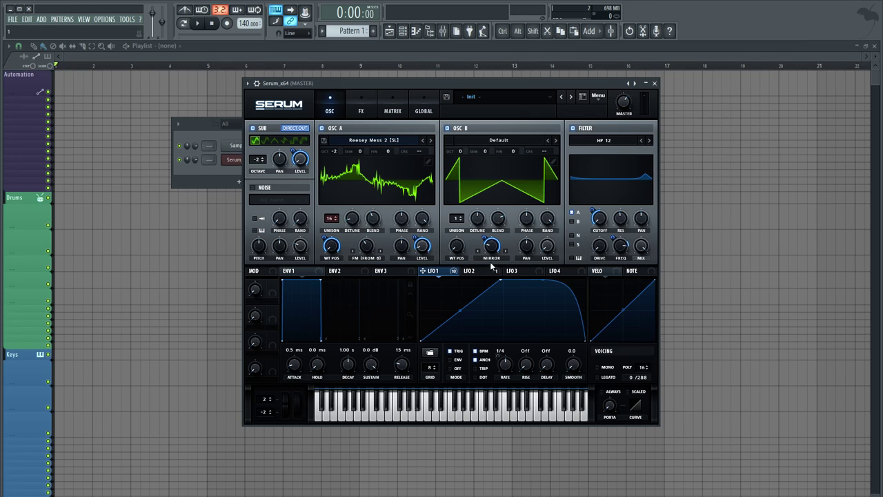
Show the FX rack scrolled to the Hyper/Dimension effect
click(360, 109)
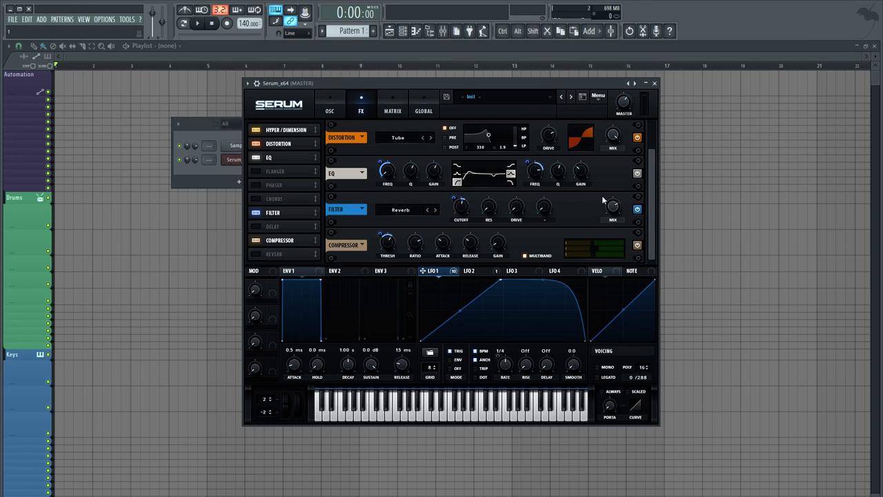
click(285, 130)
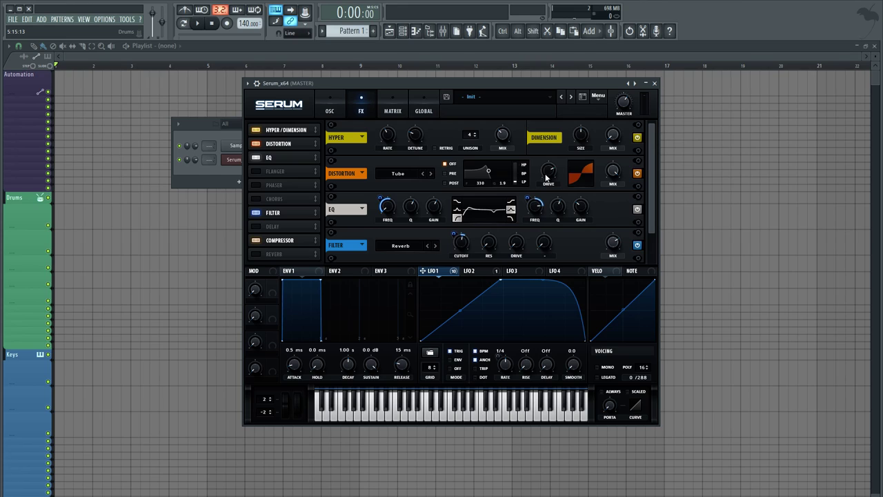
mouse_move(549, 174)
Compare the sound by switching EQ, Distortion and Hyper/Dimension off and back on
click(256, 157)
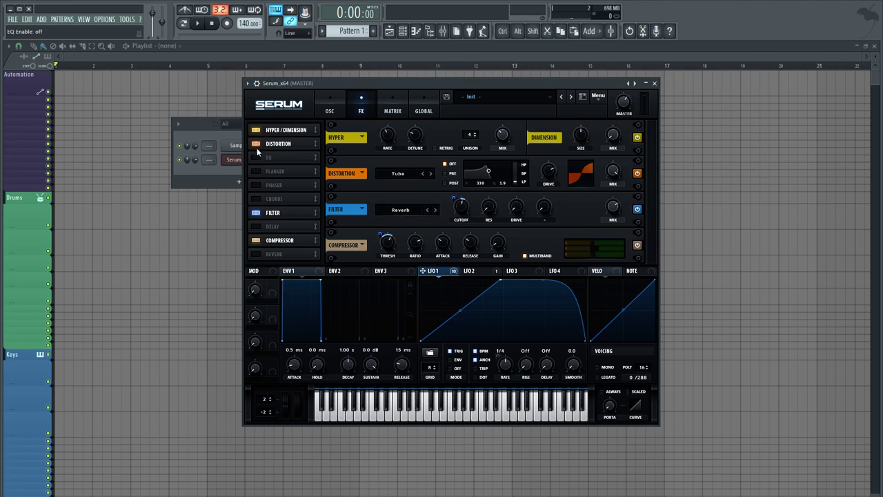
click(256, 144)
click(256, 130)
click(256, 157)
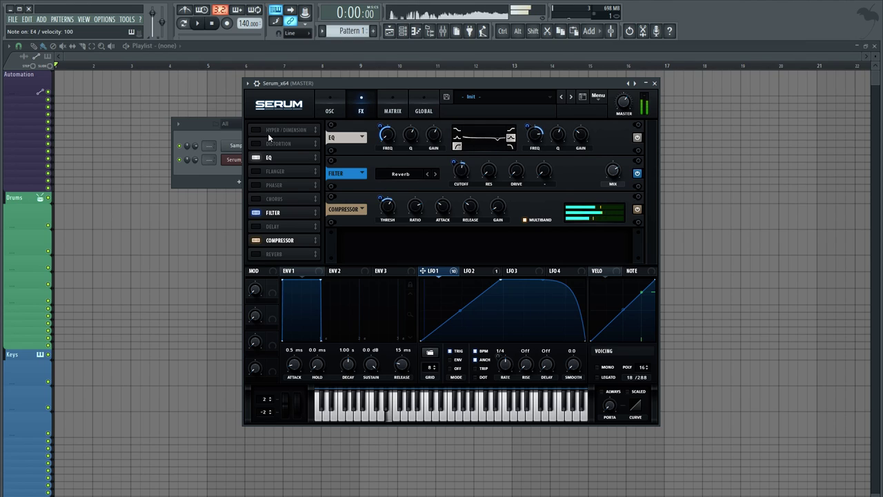
click(256, 130)
click(256, 143)
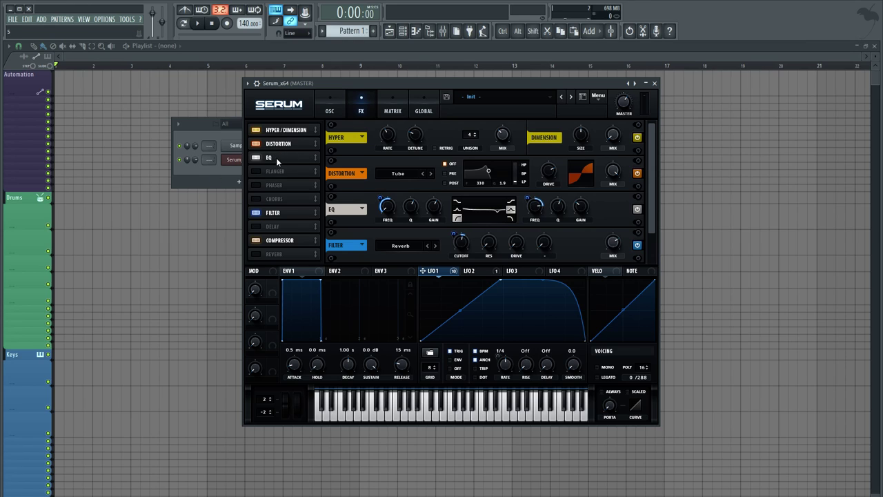
click(256, 143)
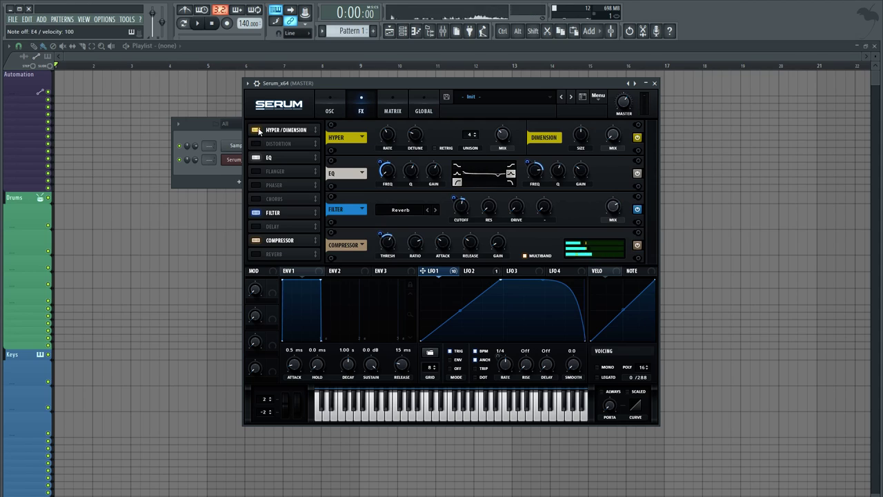
click(257, 130)
click(257, 129)
click(256, 144)
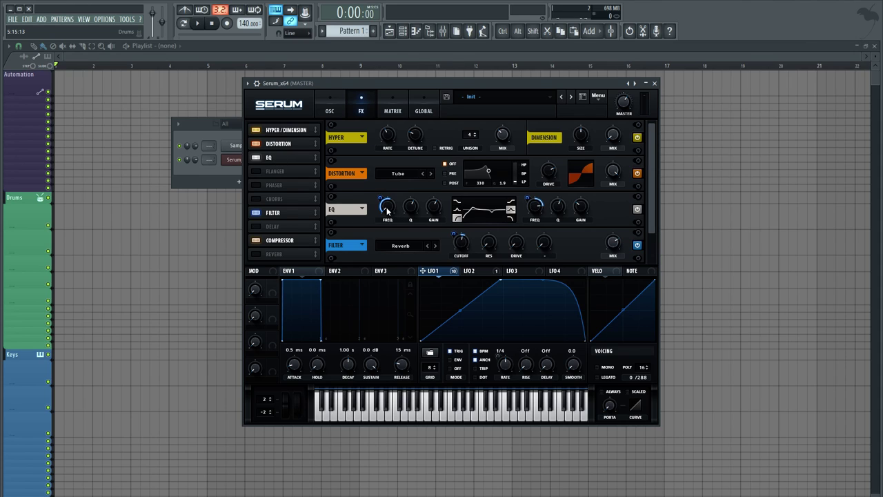
Set the EQ's low band to LPF, then A/B the EQ off and on
click(344, 112)
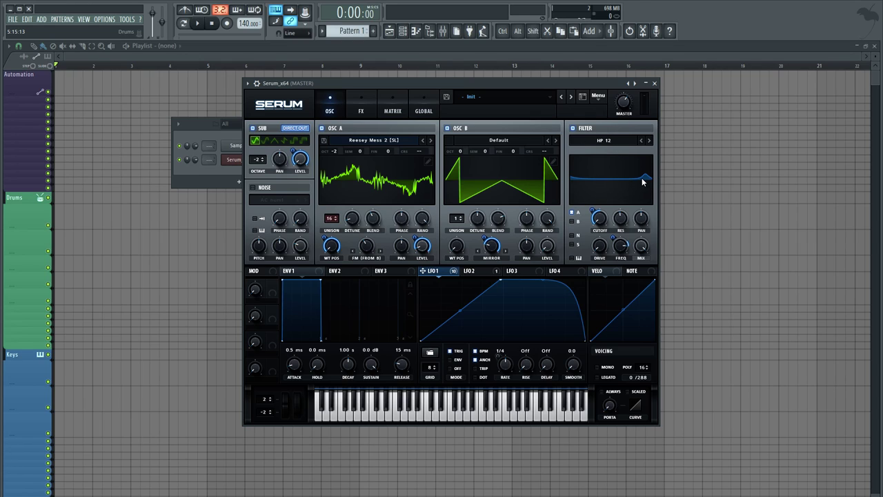
click(360, 111)
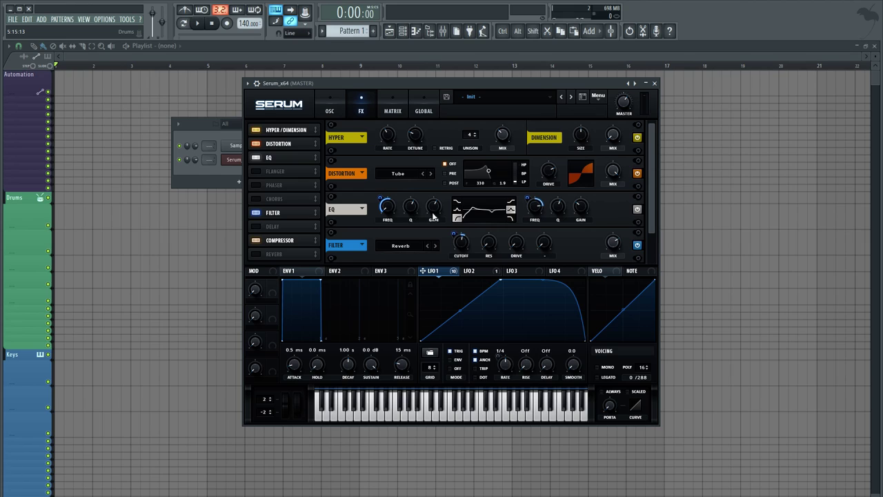
click(458, 219)
mouse_move(569, 214)
click(256, 157)
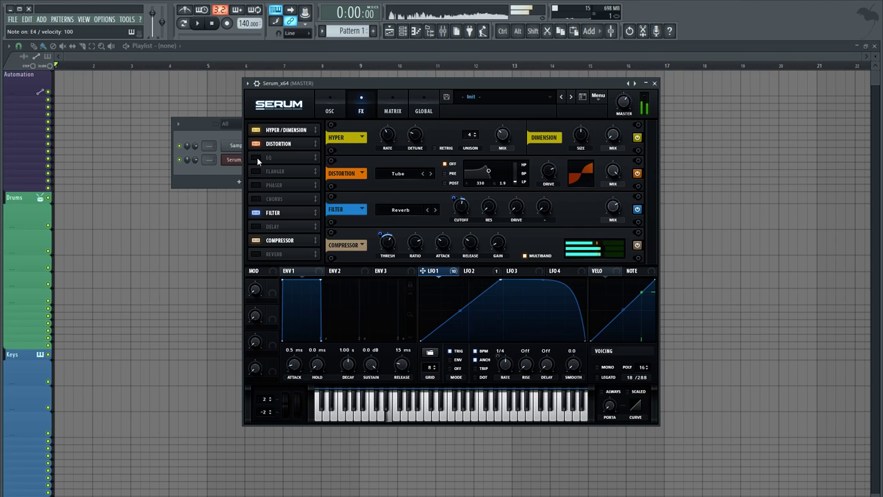
click(257, 158)
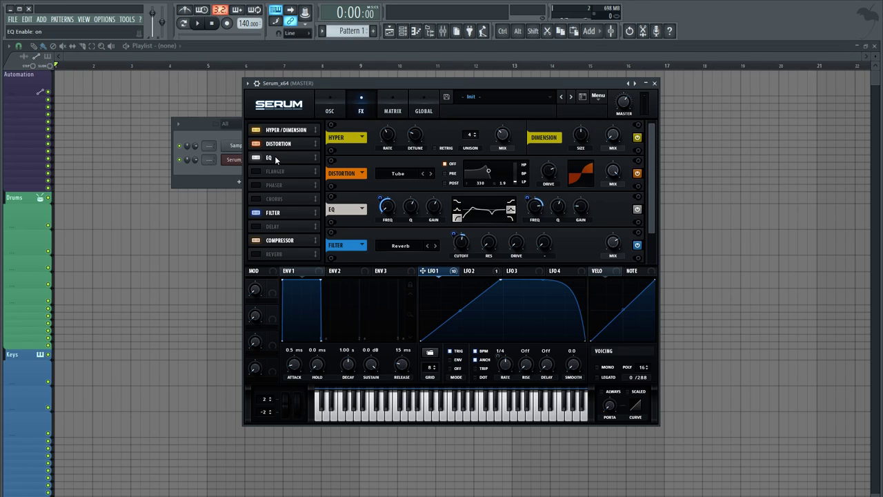
Drag the Filter effect from slot 7 up to slot 4, directly below EQ
mouse_move(280, 158)
mouse_down()
mouse_move(289, 248)
mouse_move(291, 149)
mouse_up()
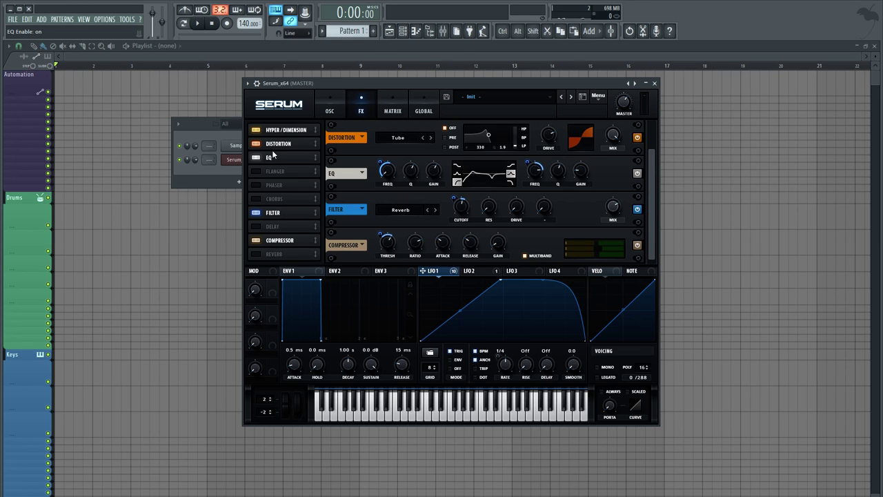
drag(283, 214, 271, 180)
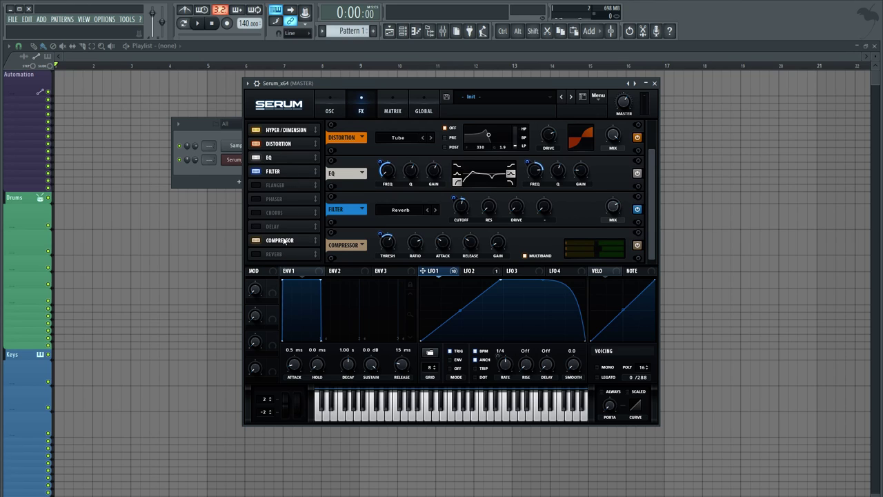
mouse_move(268, 178)
mouse_down()
mouse_move(283, 245)
mouse_move(329, 256)
mouse_move(284, 201)
mouse_move(285, 242)
mouse_move(276, 181)
mouse_up()
click(412, 211)
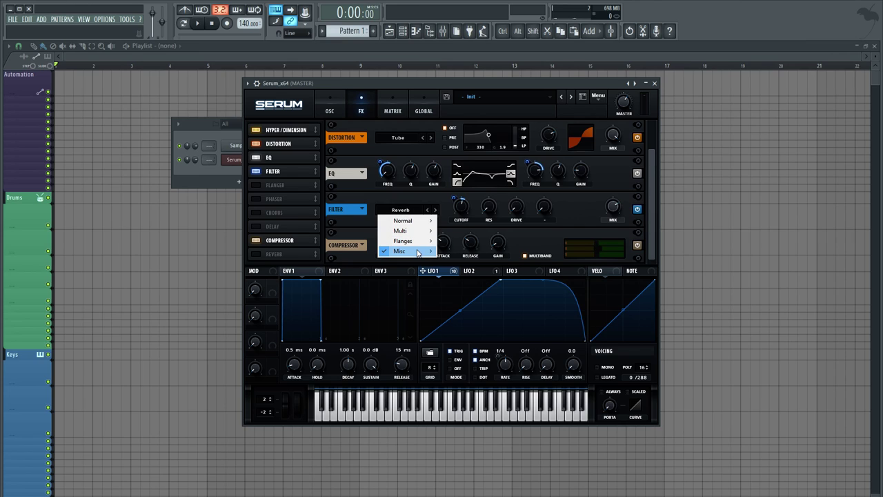
mouse_move(414, 251)
click(459, 362)
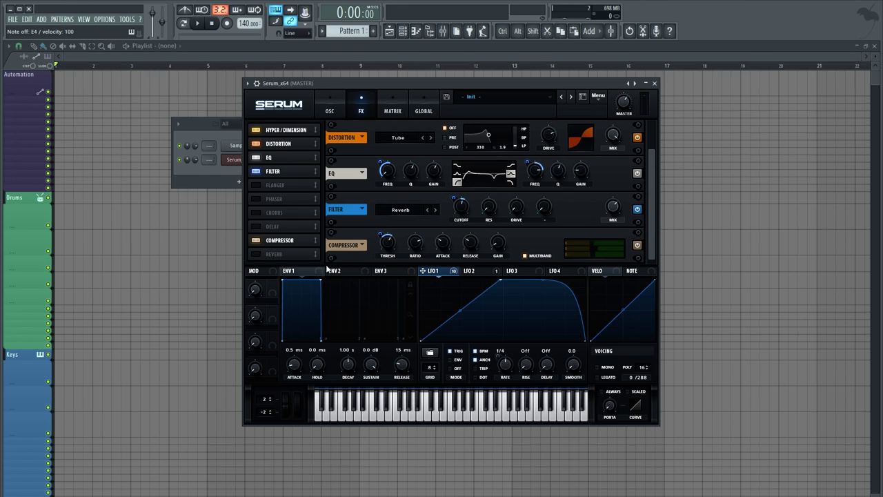
Assign Macro 1 to the FX Filter MIX knob, test it, and reset it to 0%
drag(272, 288, 611, 204)
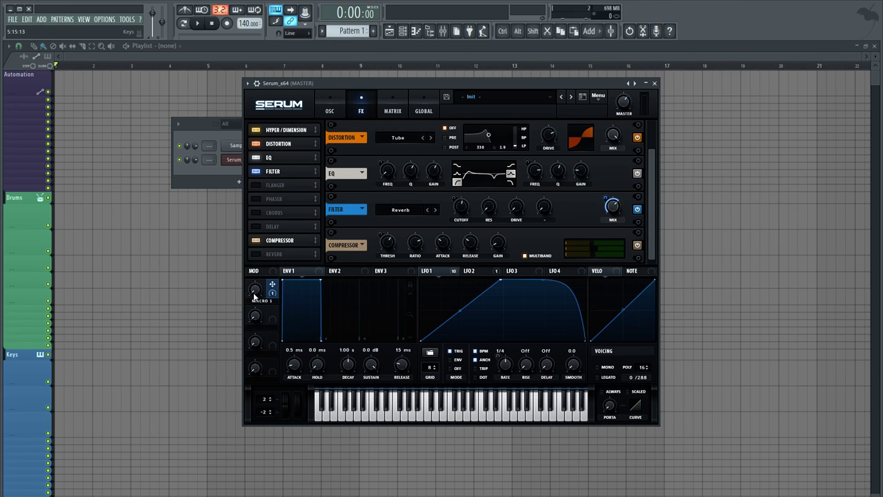
drag(254, 294, 299, 214)
mouse_move(256, 296)
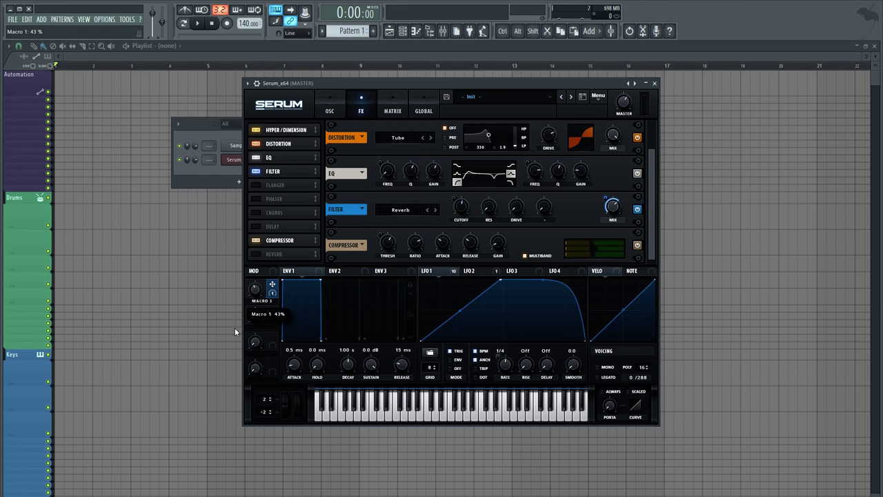
drag(234, 332, 234, 345)
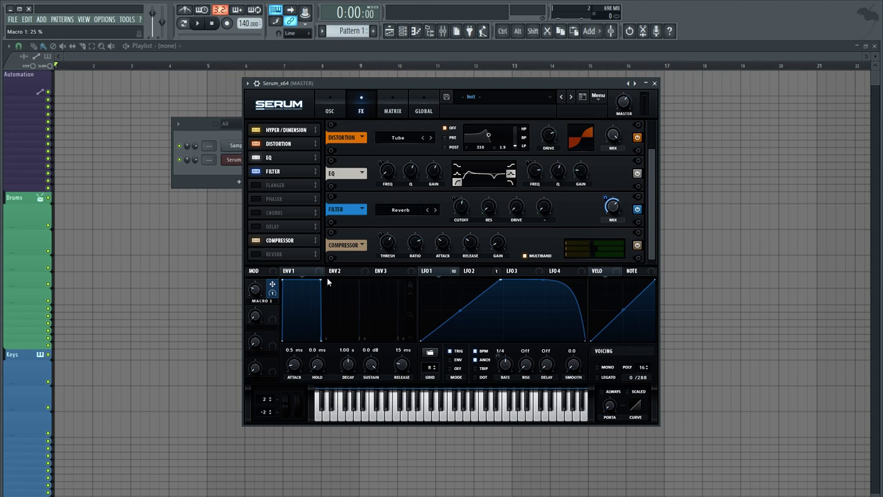
drag(254, 290, 287, 182)
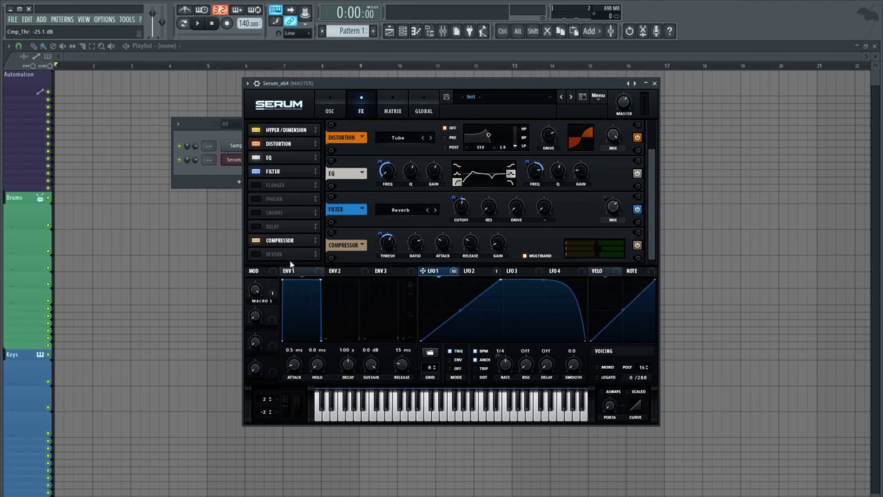
key(c)
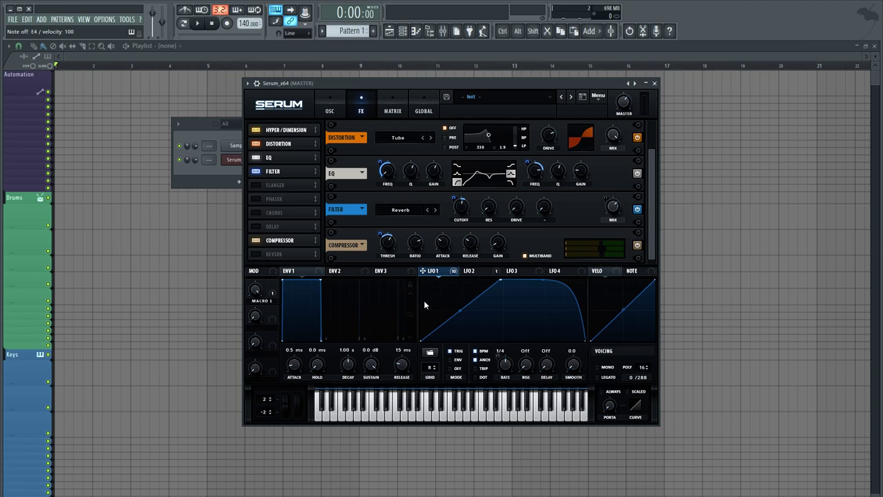
Compare LFO 2's stepped shape with LFO 1's ramp, ending on LFO 2
click(487, 272)
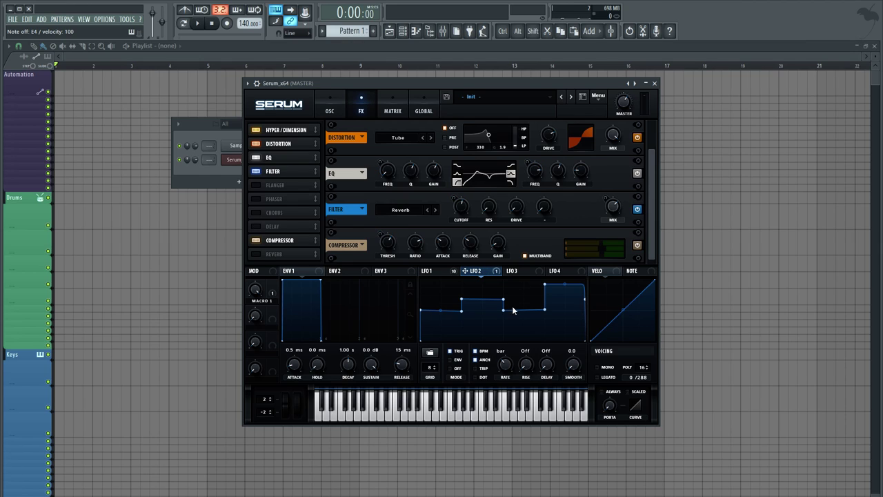
click(450, 273)
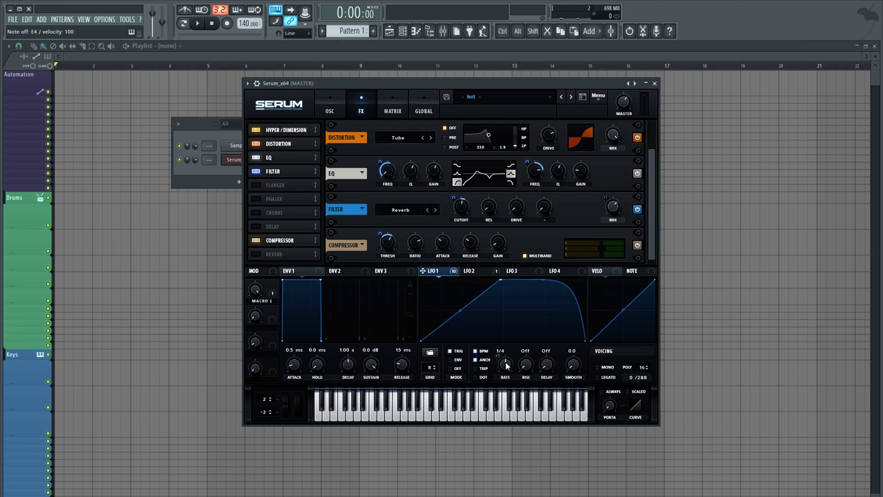
click(475, 270)
Show the modulation matrix and scroll through its list of routings
click(393, 107)
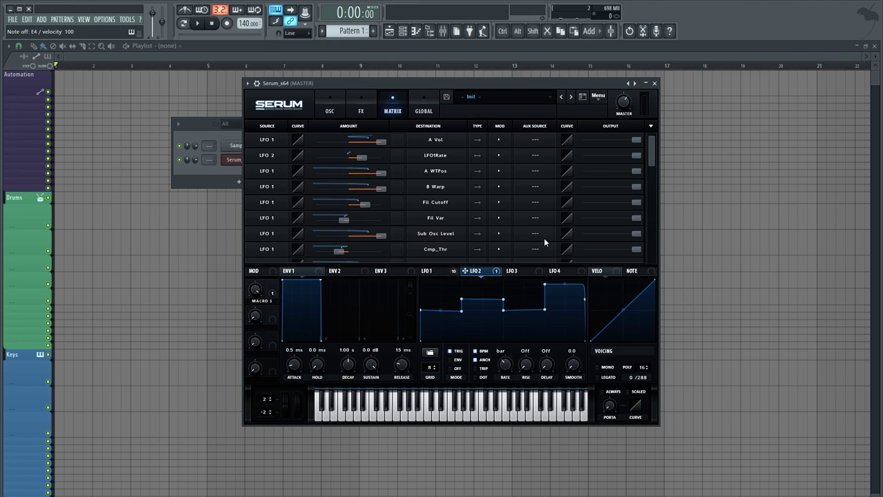
drag(651, 152, 649, 170)
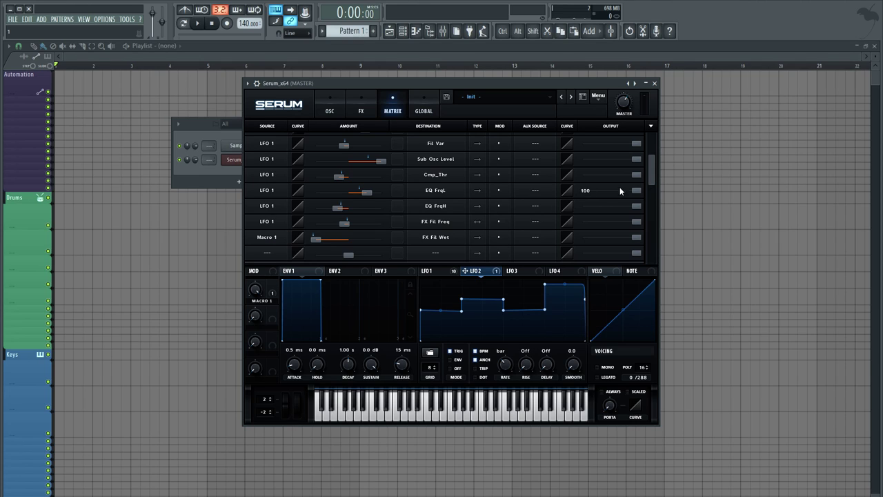
scroll(571, 192, up, 1)
scroll(572, 191, down, 2)
scroll(571, 190, up, 1)
scroll(572, 190, up, 5)
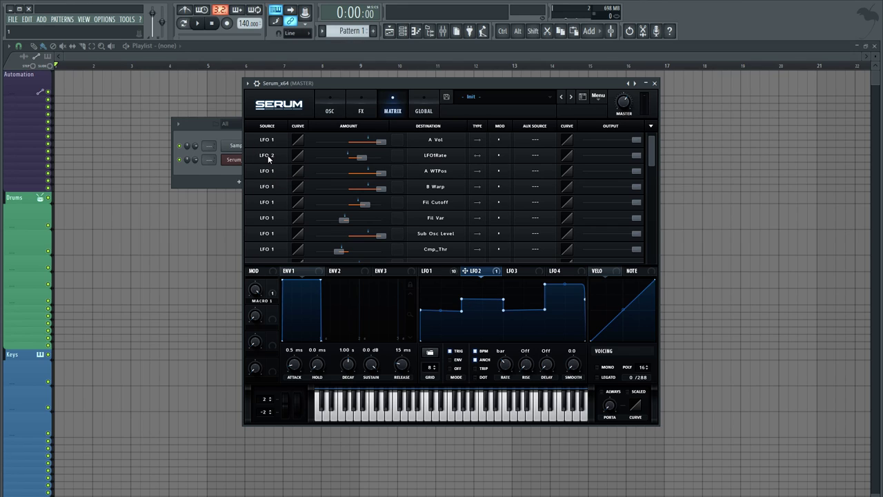
Check the LFO 2 routing amount of 41 and review LFO 1's and LFO 2's shapes
mouse_move(361, 158)
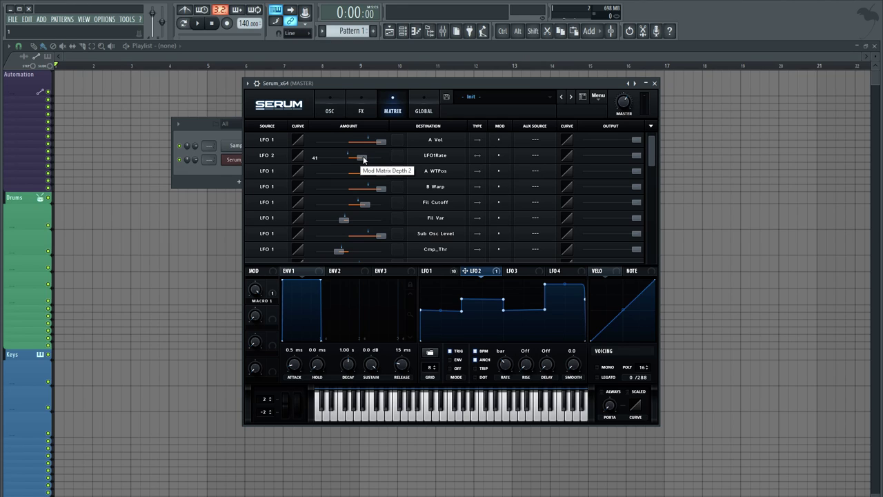
click(362, 157)
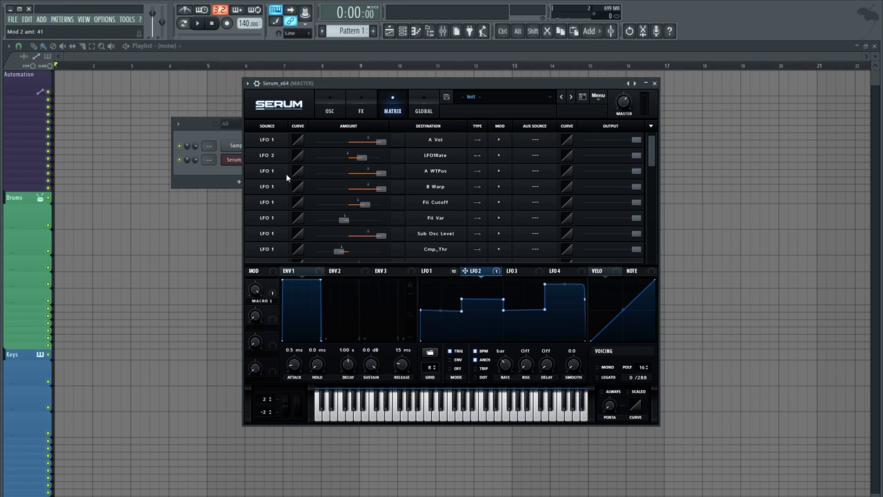
click(443, 269)
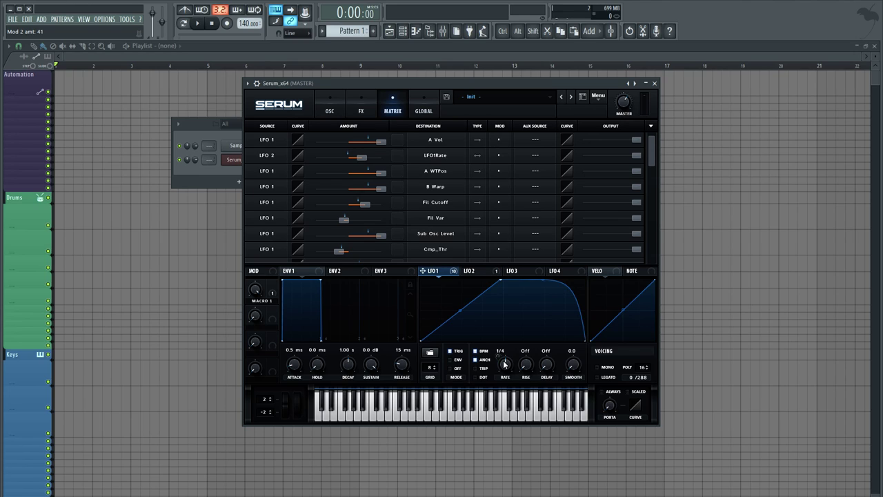
click(475, 270)
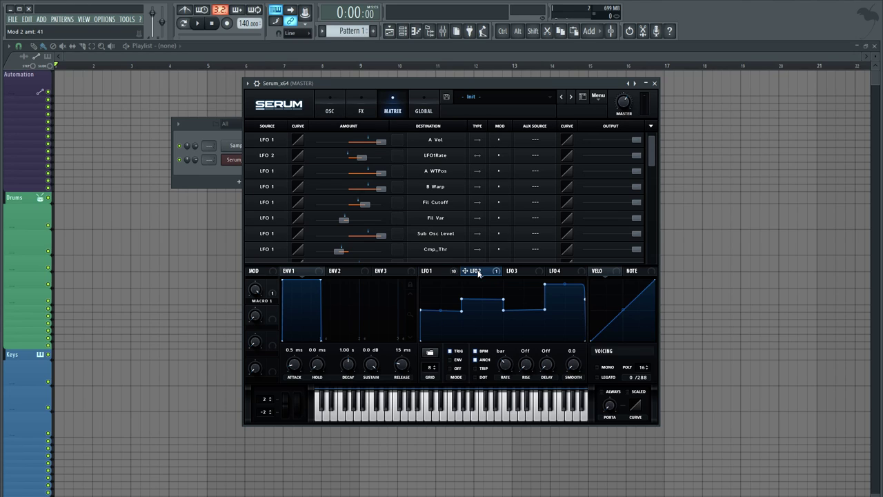
click(443, 270)
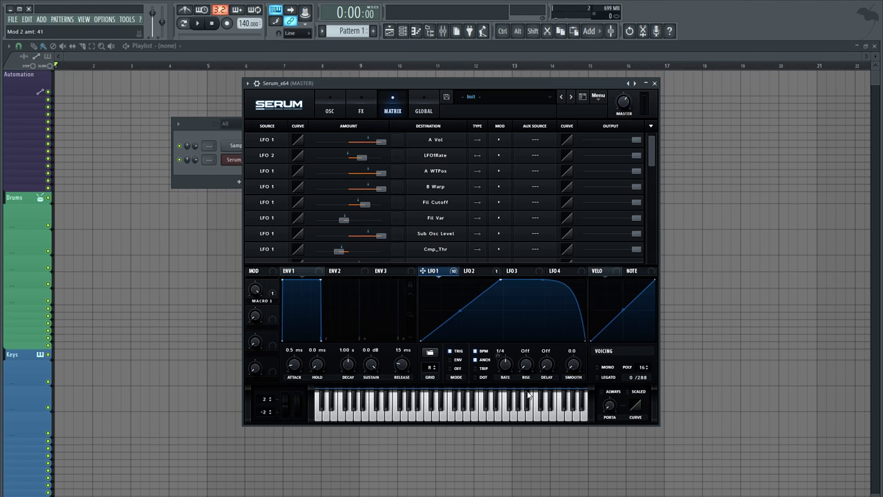
Keep LFO1Rate as the destination and set Macro 2 as the routing's aux source
click(441, 158)
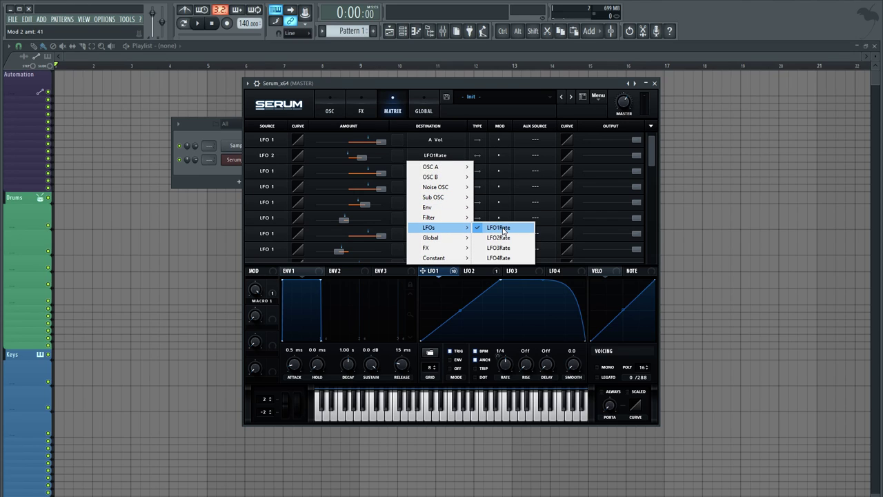
click(499, 228)
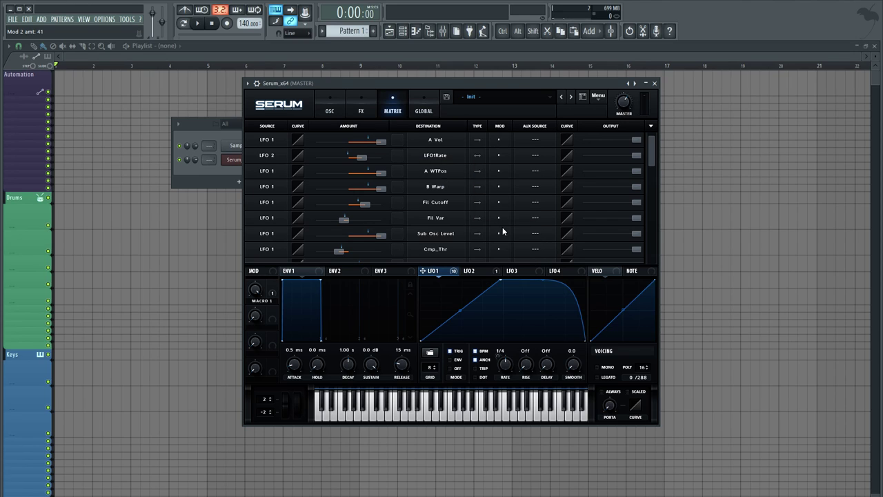
click(537, 157)
click(546, 382)
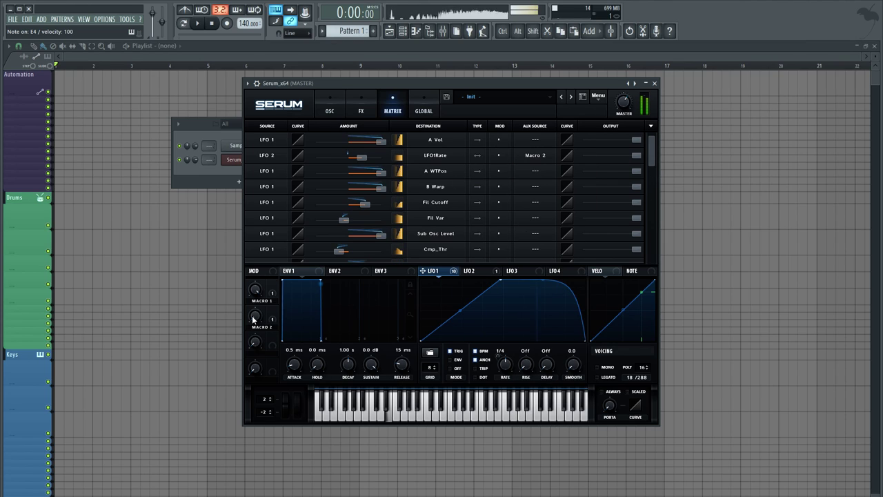
mouse_move(253, 319)
drag(254, 319, 257, 315)
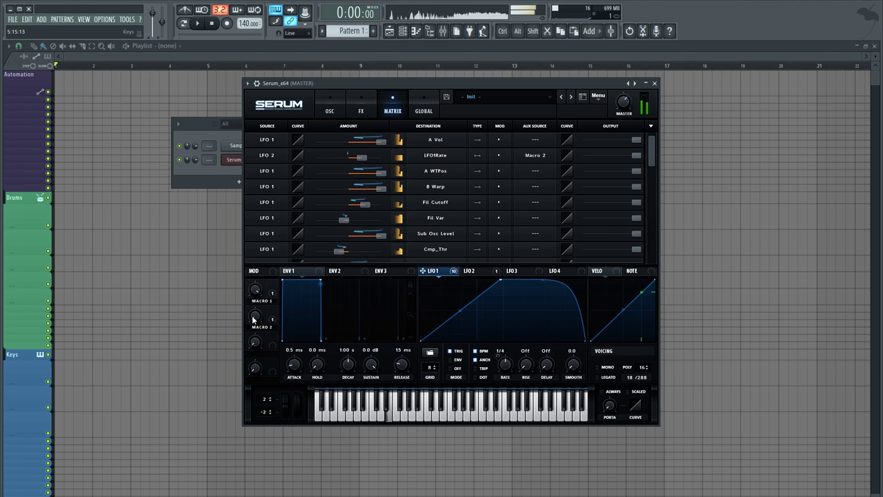
double_click(255, 317)
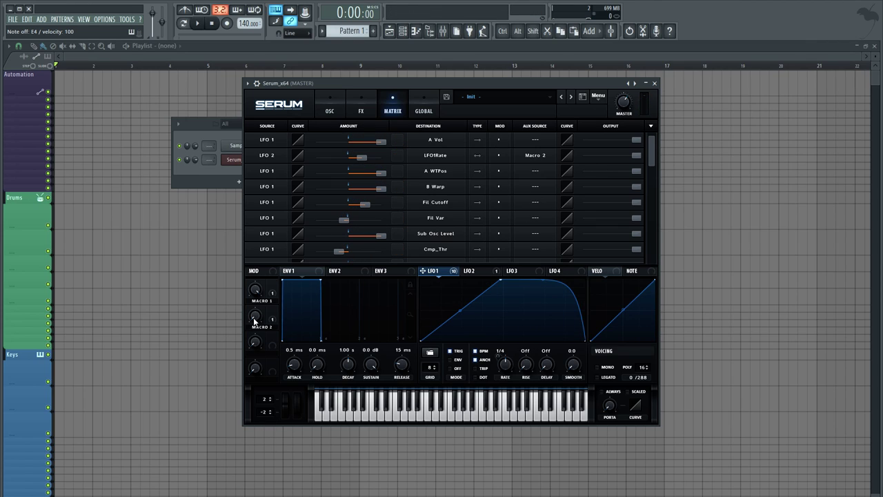
mouse_move(255, 319)
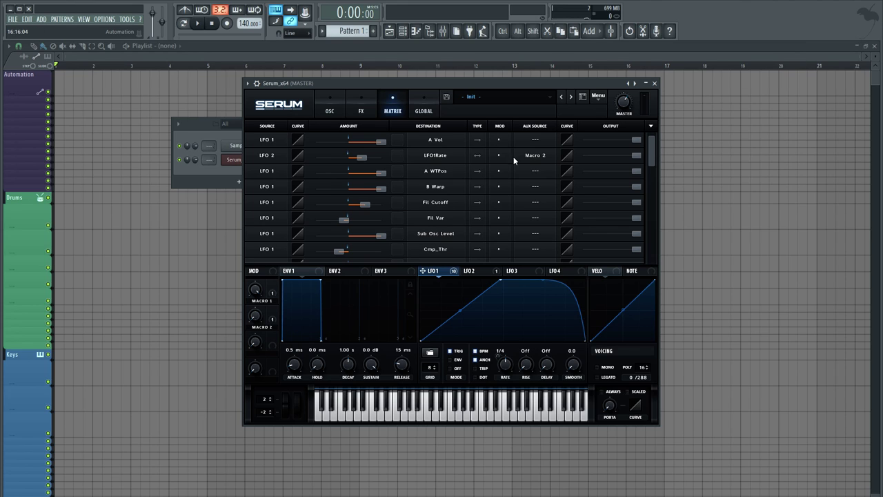
mouse_move(649, 146)
mouse_down()
mouse_move(656, 174)
mouse_move(672, 140)
mouse_move(661, 203)
mouse_move(679, 124)
mouse_move(666, 161)
mouse_move(653, 166)
mouse_move(644, 223)
mouse_move(661, 134)
mouse_up()
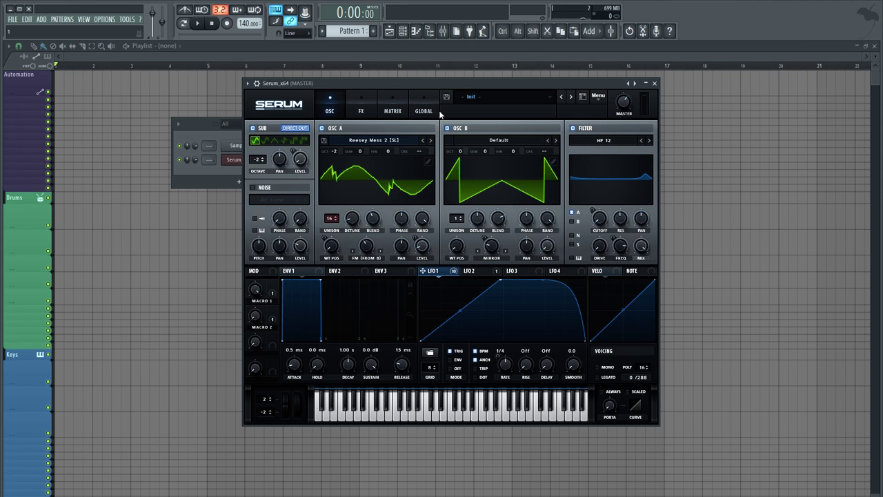